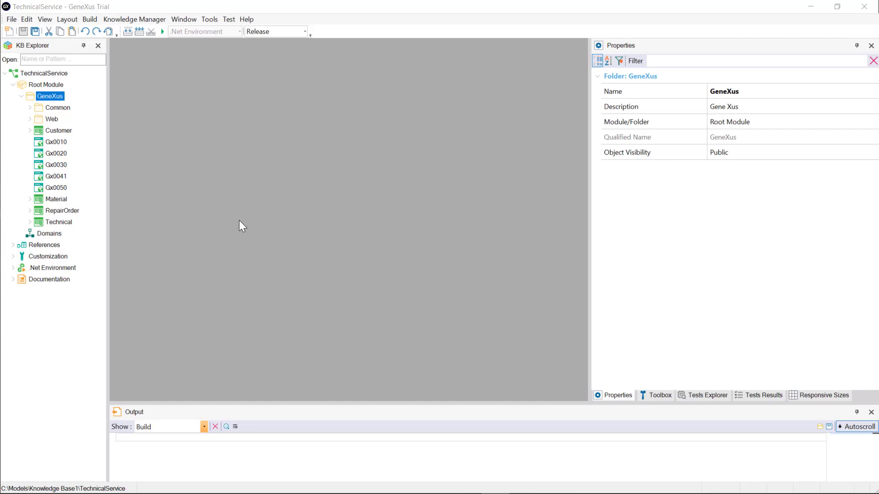
Open the Customer, Technical, Material and RepairOrder transactions to examine their structures, and view RepairOrder's rules
double_click(59, 132)
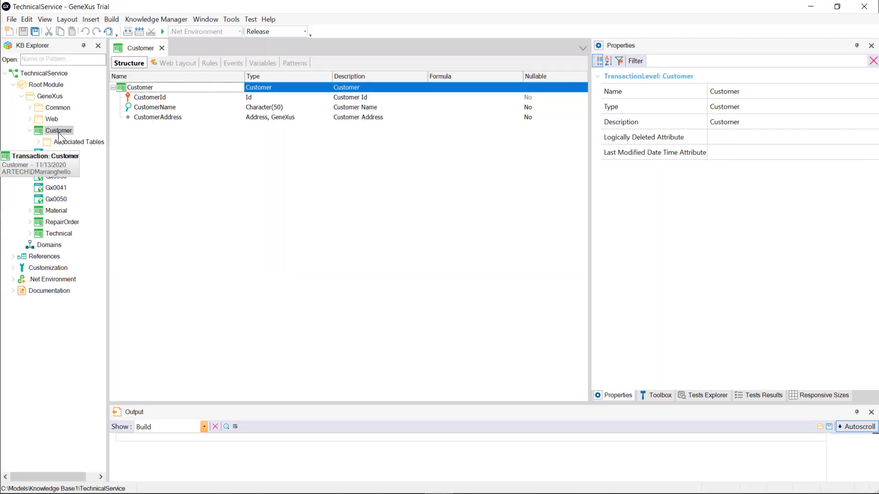
double_click(49, 233)
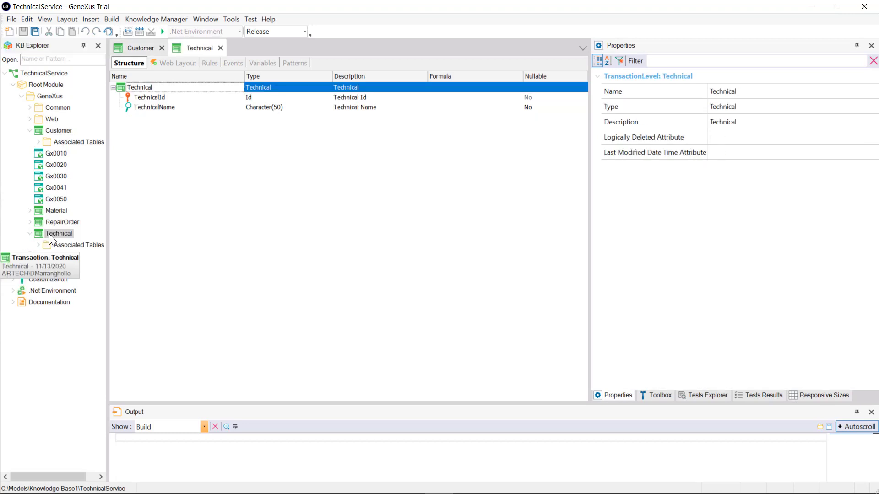
click(56, 211)
double_click(56, 211)
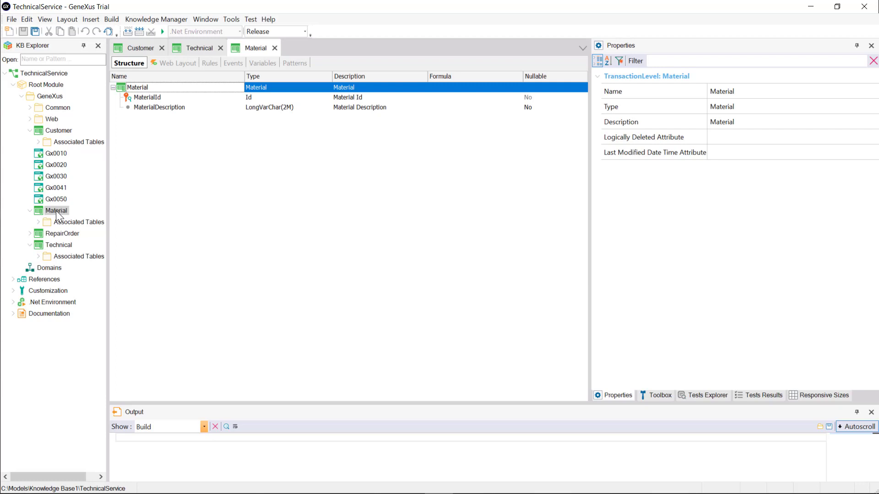
click(55, 232)
double_click(55, 233)
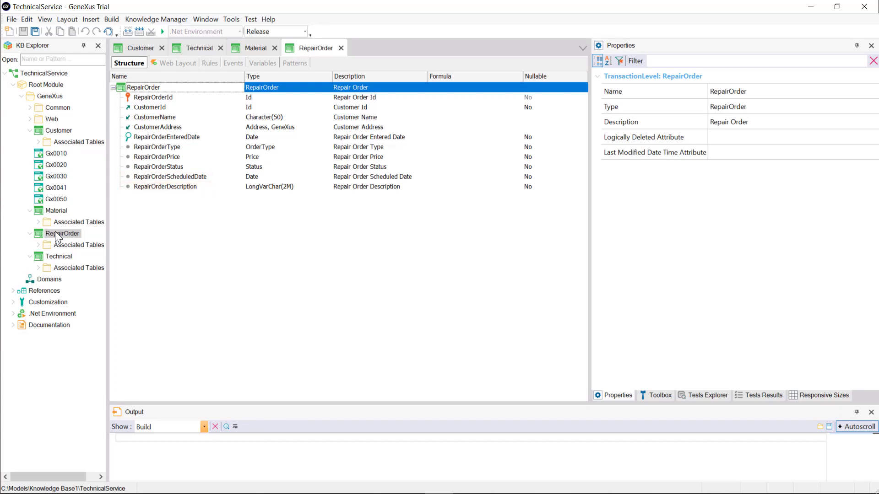
click(216, 64)
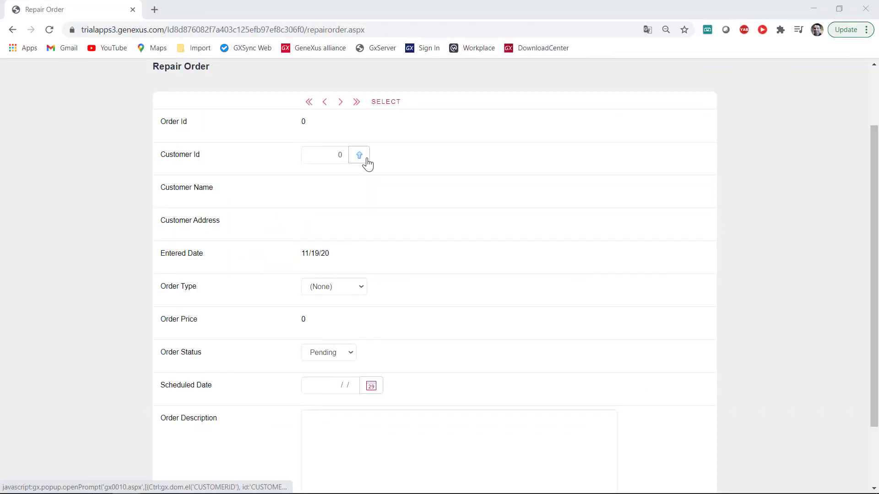
In the web app's Repair Order form, choose the ninth customer listed and set the order type to Basic
click(359, 155)
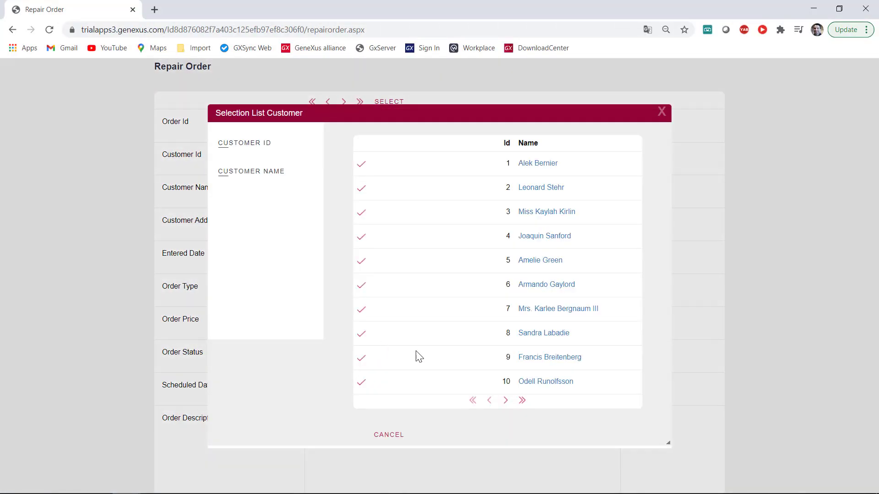
click(552, 357)
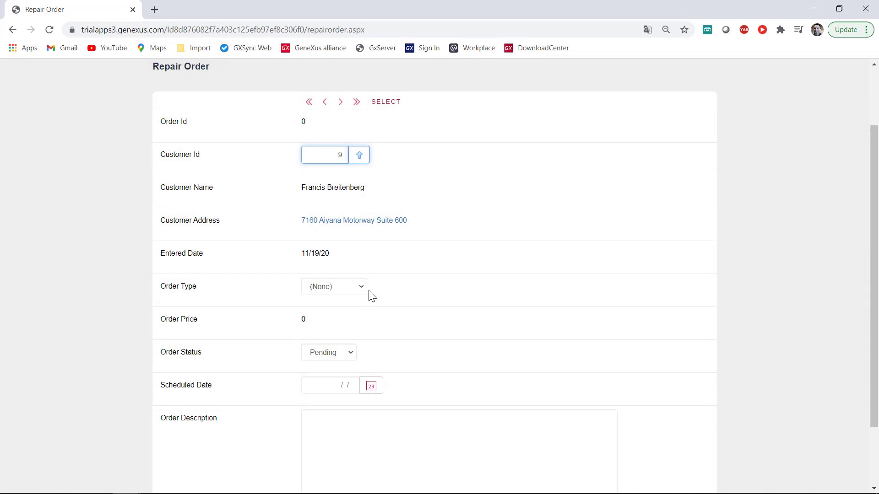
click(363, 288)
click(355, 323)
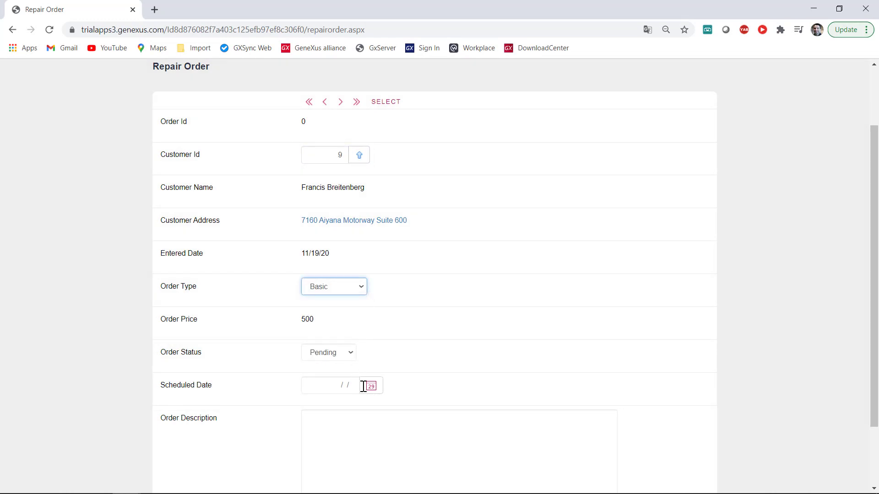
Set the order's scheduled date to 11/25/20 and fill the order description with Lorem ipsum placeholder text
click(382, 392)
click(372, 349)
click(369, 426)
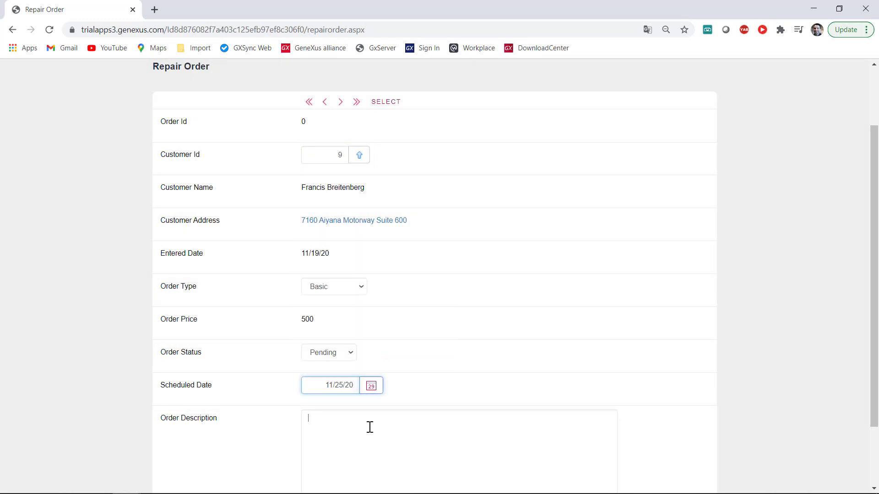
text(Lorem ipsum dolor sit amet, consectetur adipiscing elit. Morbi eleifend purus vel quam faucibus sagittis. Donec vestibulum vel lorem id ornare. Mauris lectus metus, malesuada eget nunc quis, iaculis porttitor velit. Integer vehicula augue malesuada malesuada pharetra. In ut erat vel tortor imperdiet placerat in euismod ex. Lorem ipsum dolor sit amet, consectetur adipiscing elit. Integer vel varius enim, a lacinia mauris. Integer maximus turpis eu ante luctus consectetur. Vestibulum euismod lacus leo, ut venenatis neque semper non. Nulla tincidunt egestas neque nec tempor.)
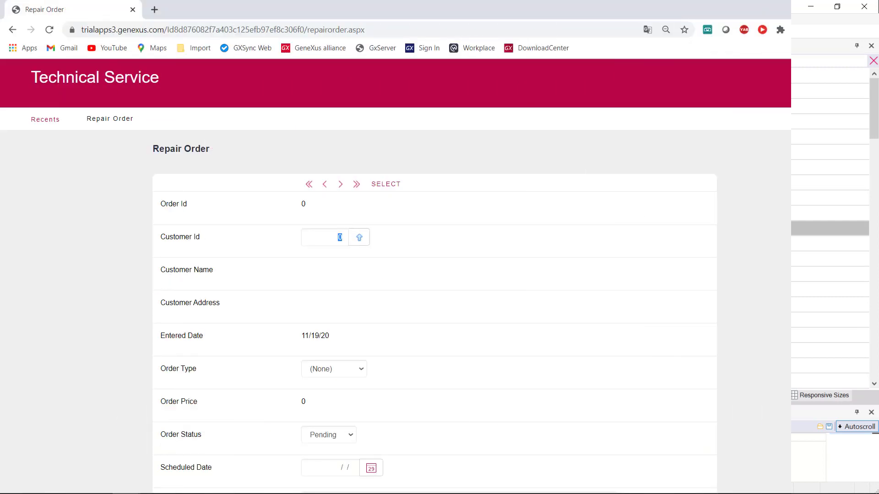
In the extended Repair Order form, choose the ninth customer listed and set the order type to Basic
scroll(874, 113, down, 2)
drag(875, 120, 872, 316)
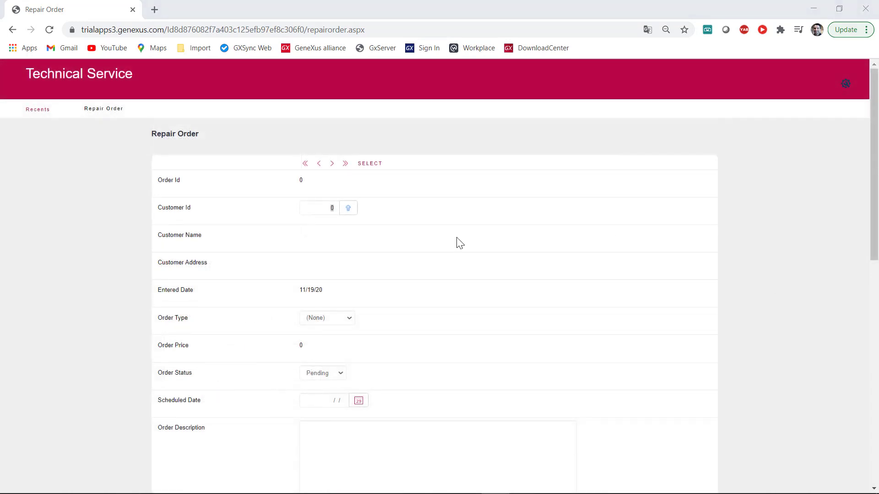
click(353, 211)
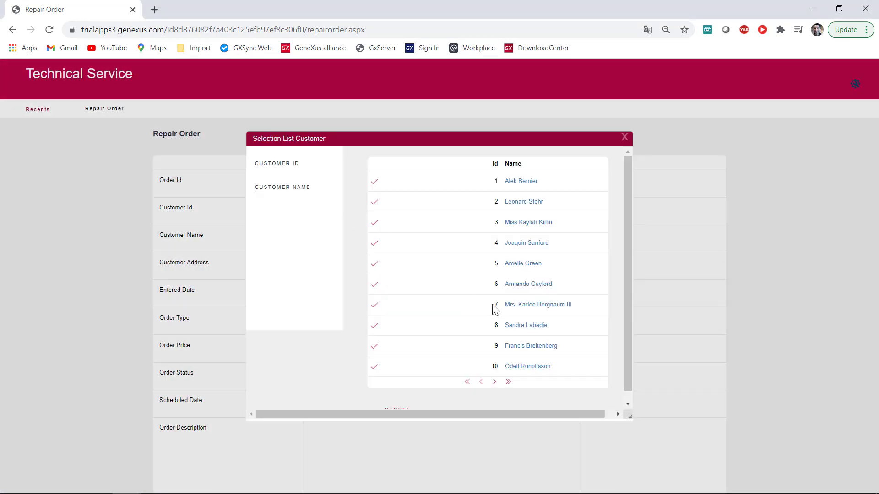
click(516, 346)
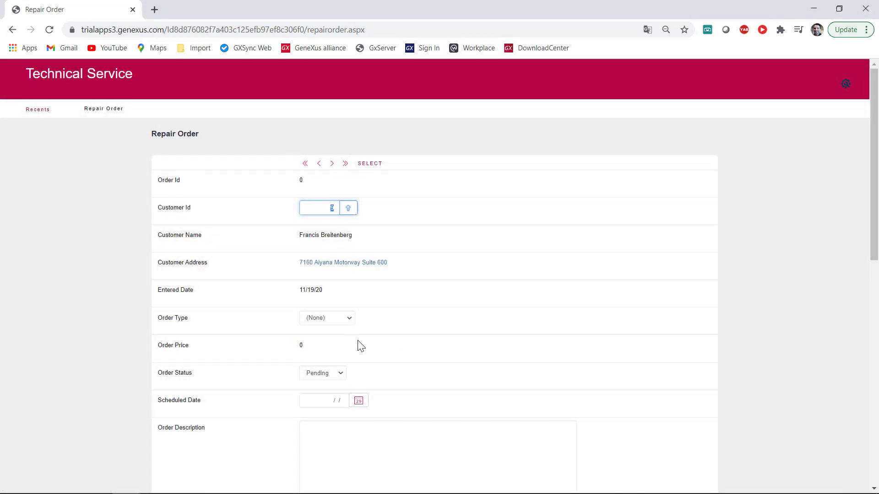
click(349, 319)
click(338, 354)
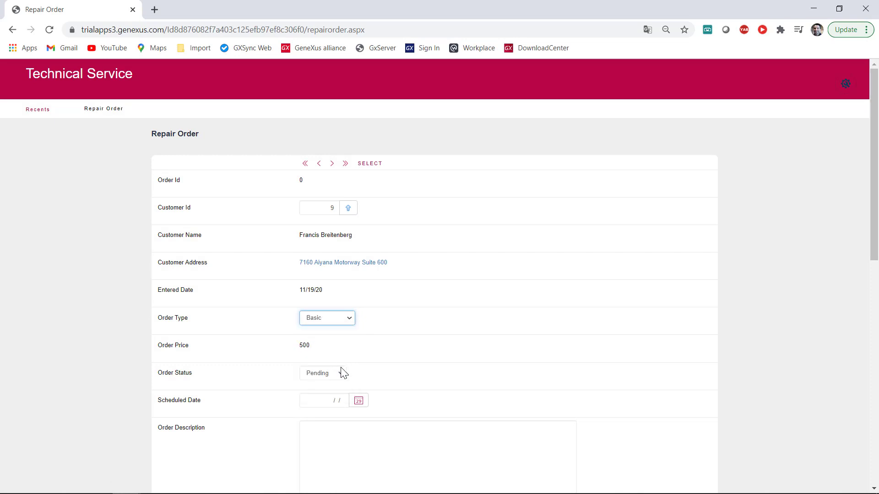
Schedule the order for 11/25/20, describe it with Lorem ipsum placeholder text, and confirm the new order
click(359, 400)
click(361, 369)
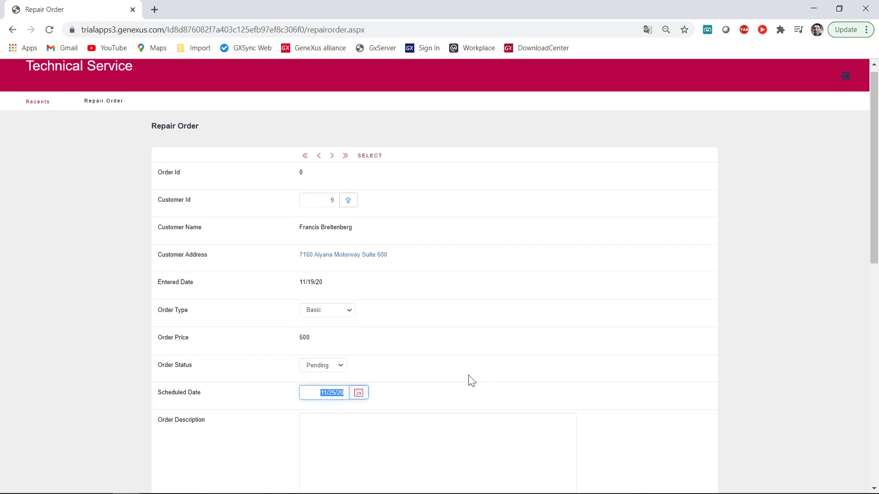
scroll(469, 379, down, 2)
click(447, 333)
text(Lorem ipsum dolor sit amet, consectetur adipiscing elit. Sed elementum lacinia sem vitae consequat. Nullam felis ante, tempus in tincidunt vitae, tincidunt id libero.)
scroll(596, 339, down, 1)
scroll(699, 362, down, 6)
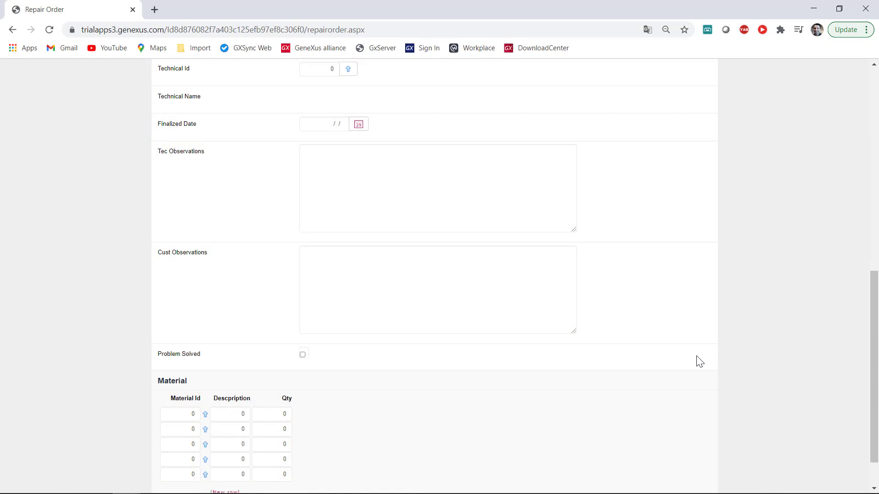
scroll(697, 362, down, 2)
click(382, 481)
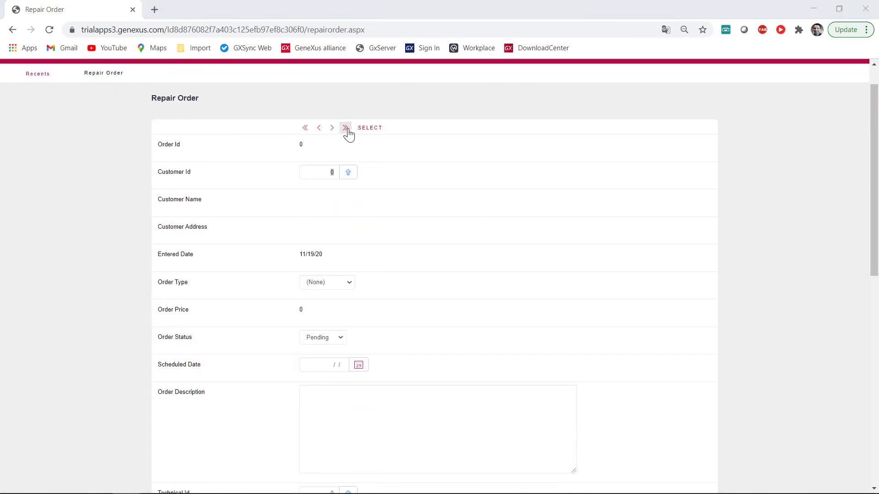
Load the last repair order and set its status to Assigned
click(346, 128)
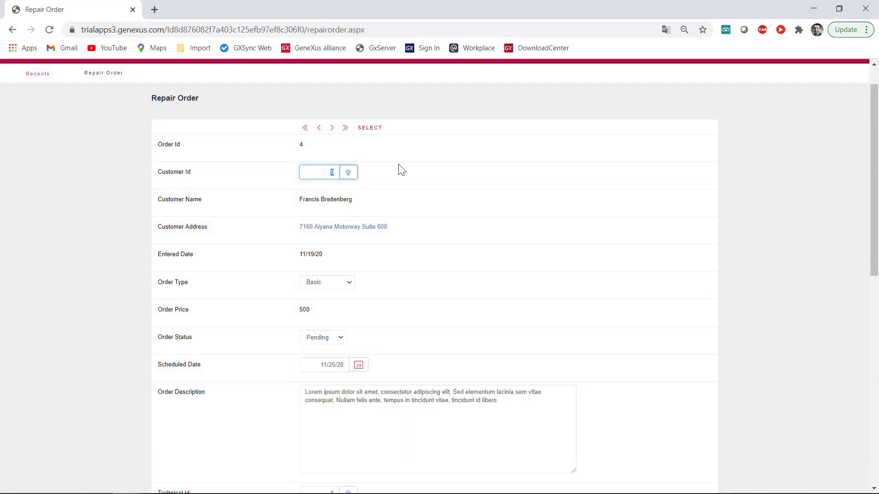
scroll(398, 206, down, 3)
click(336, 169)
click(333, 198)
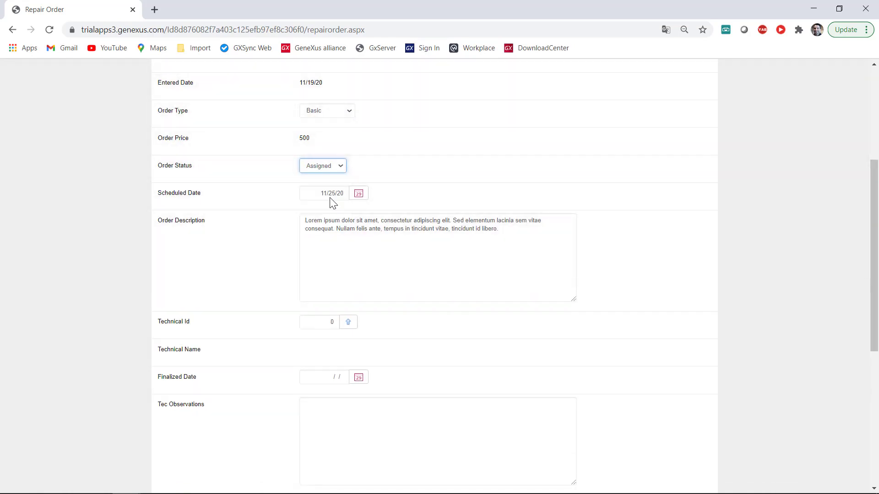
Assign the technician with Technical Id 4 to the order from the technician selection list
scroll(565, 276, down, 3)
click(348, 208)
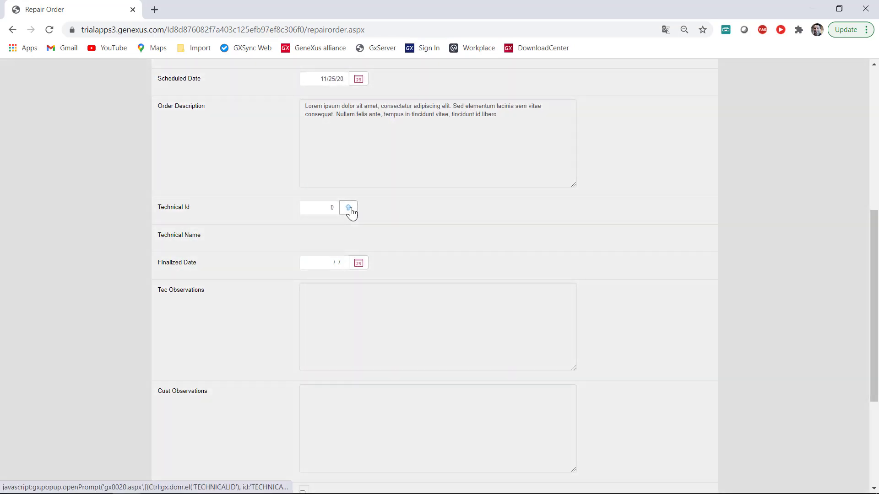
click(515, 314)
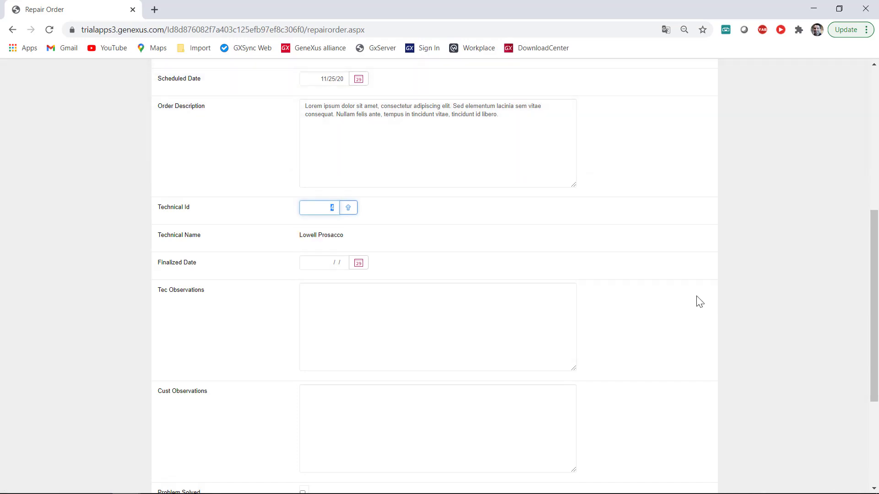
Add material 1 with quantity 5 and material 2 with quantity 10 to the order's Material lines
scroll(696, 300, down, 4)
click(185, 364)
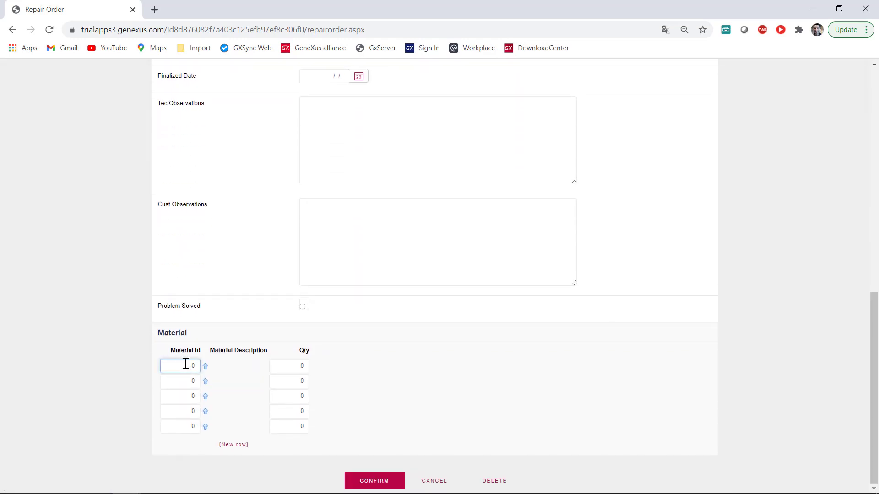
text(1)
key(Tab)
click(190, 382)
text(2)
key(Tab)
text(1)
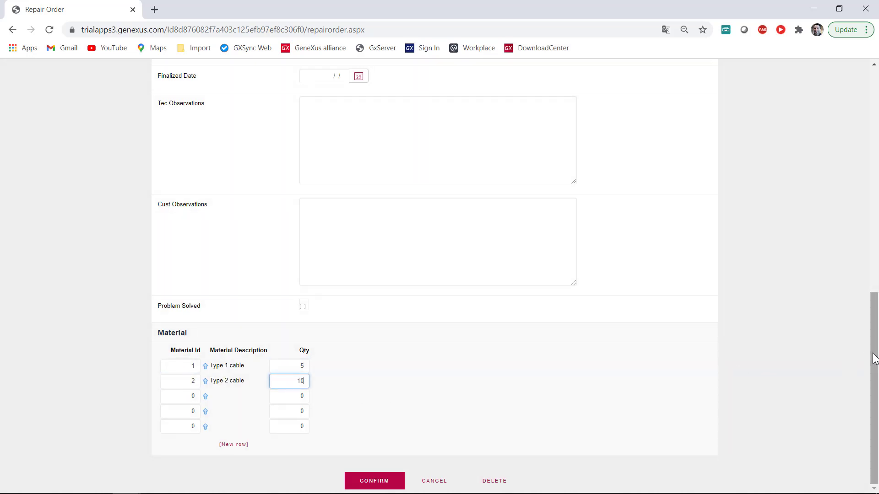
Review the assigned repair order's data and confirm the changes
drag(874, 358, 874, 134)
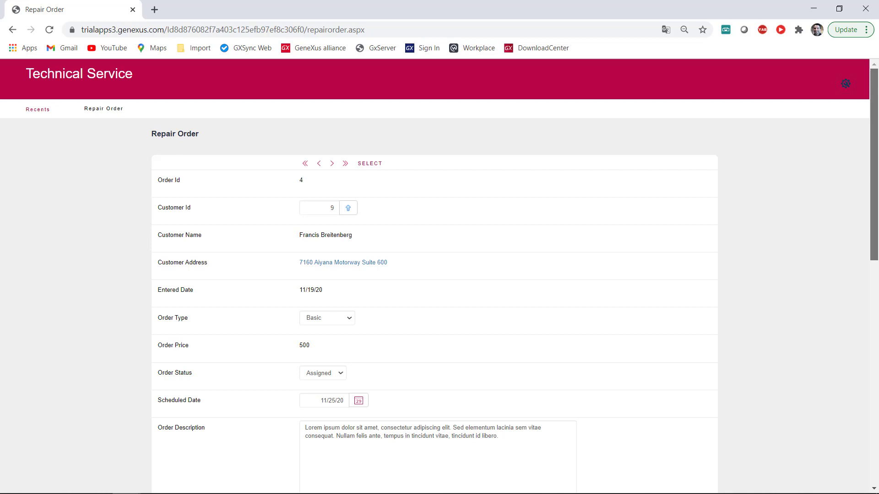
drag(873, 137, 869, 334)
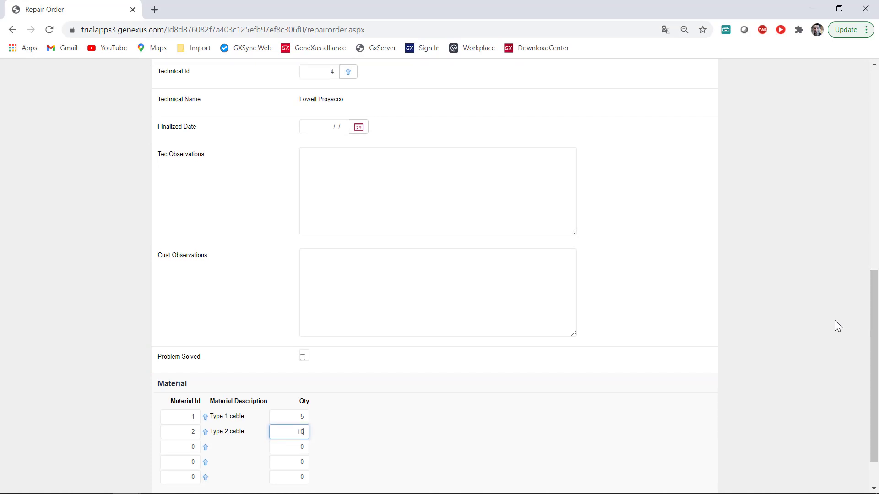
scroll(833, 319, down, 1)
click(386, 484)
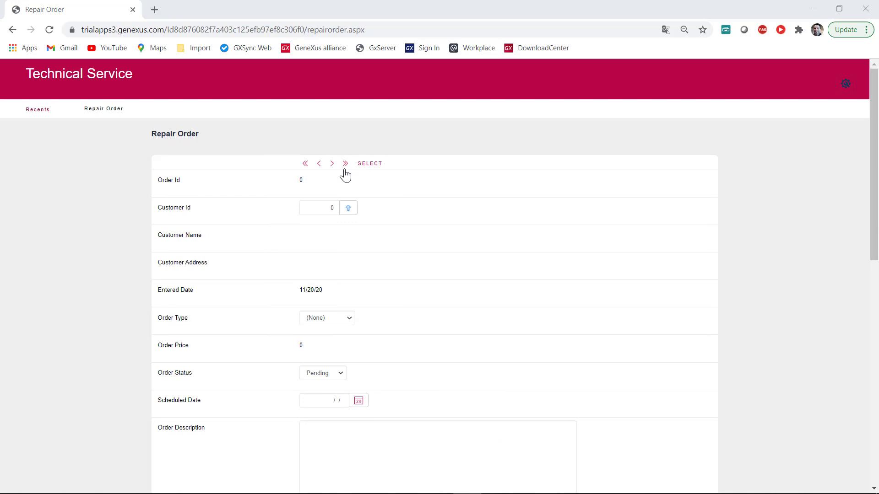
Load the last repair order again and set its finalized date to 11/20/20
click(345, 164)
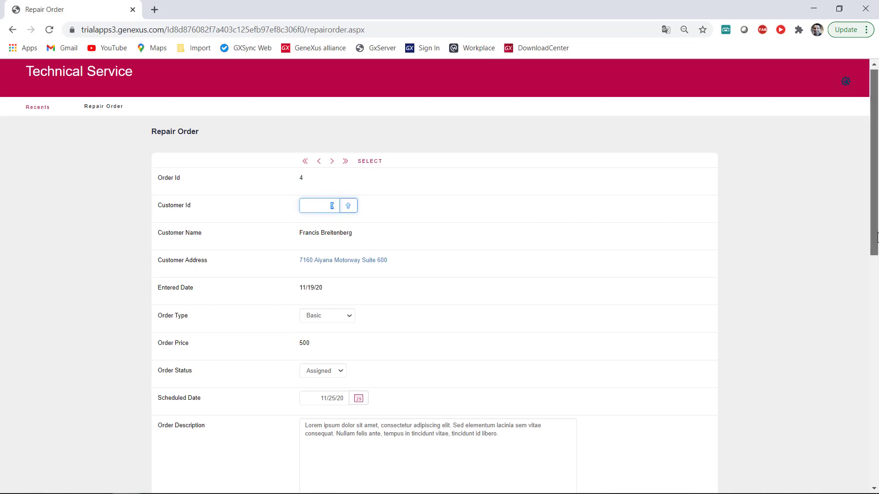
drag(874, 229, 874, 430)
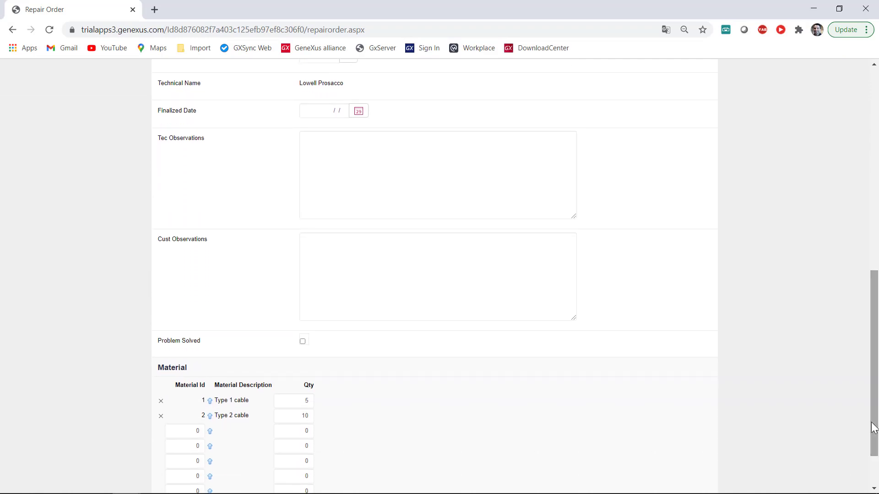
click(358, 112)
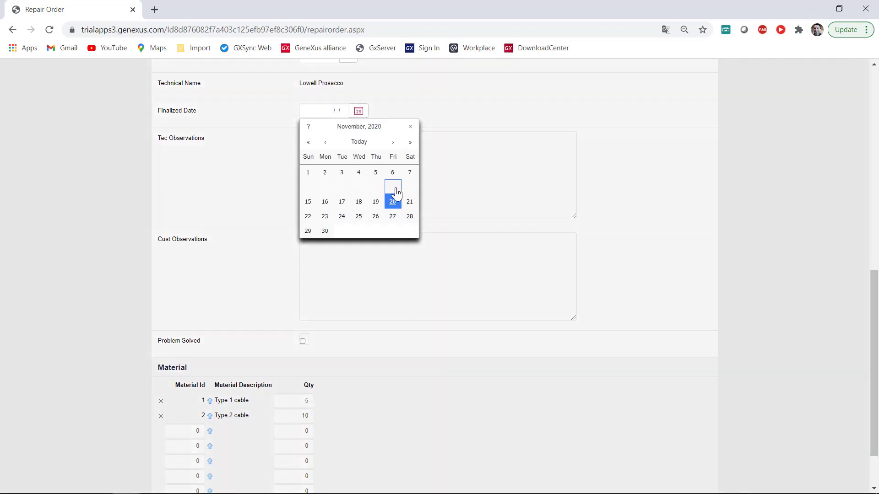
click(392, 200)
Enter placeholder text in Tec Observations starting "Lorem ipsum dolor sit amet" and in Cust Observations starting "Mauris fermentum"
click(398, 167)
text(Lorem ipsum dolor sit amet, consectetur adipiscing elit. Aenean porta est nec urna iaculis iaculis. Nullam in dictum nunc. Mauris id lorem nibh.)
click(466, 273)
text(Mauris fermentum, libero et fringilla tincidunt, sapien leo commodo orci, ac posuere est velit ut nunc. Phasellus vel volutpat leo, eu aliquam augue.)
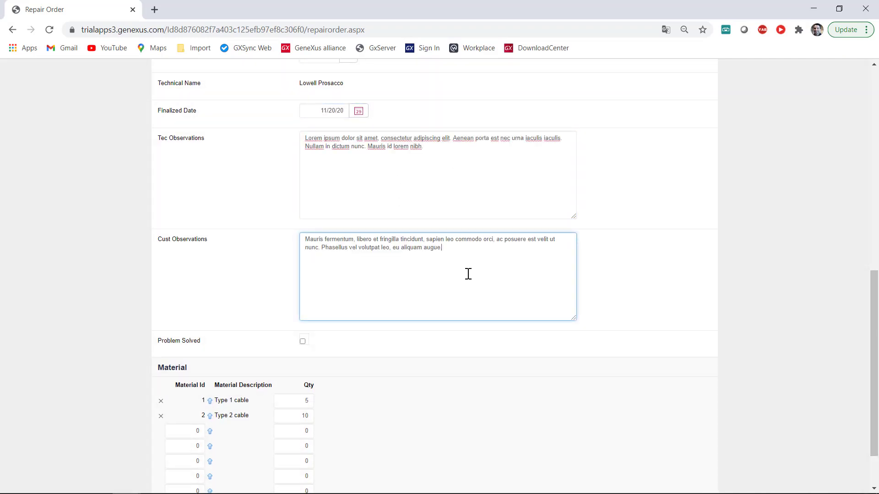
Mark the order's problem as solved and confirm the finalized repair order
click(302, 342)
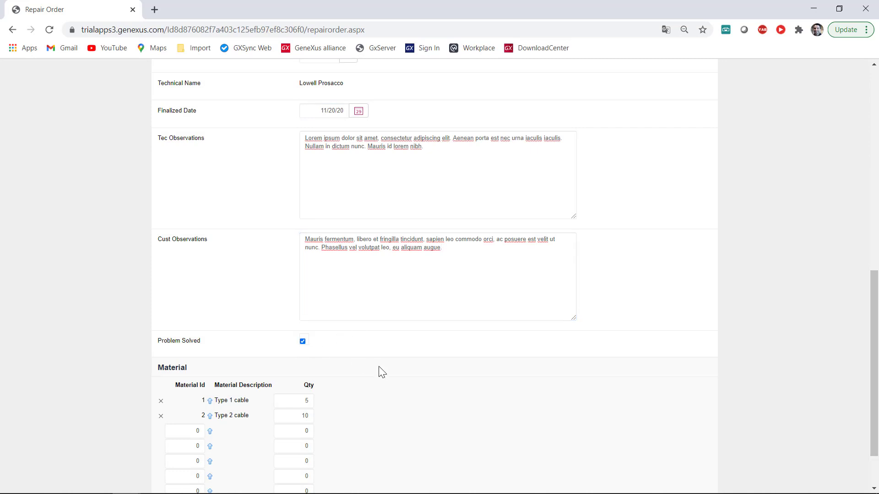
scroll(373, 412, down, 2)
click(366, 481)
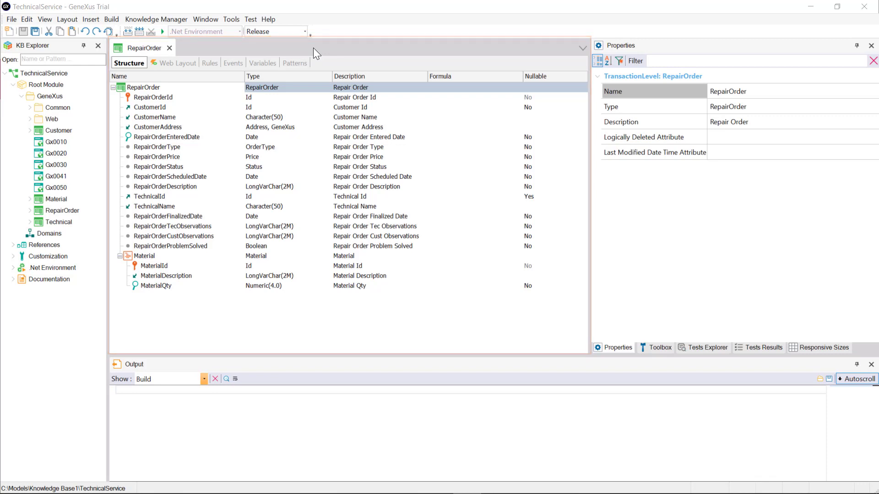
In GeneXus, examine the rules and events of the RepairOrder transaction with its Material sublevel
click(210, 63)
click(232, 64)
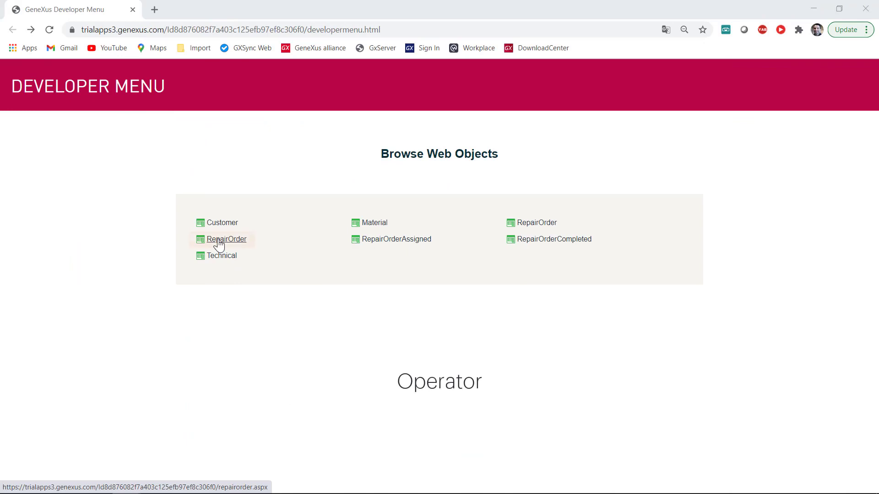
Start a new repair order in the RepairOrder form for the ninth listed customer and set its order type to Basic
click(219, 243)
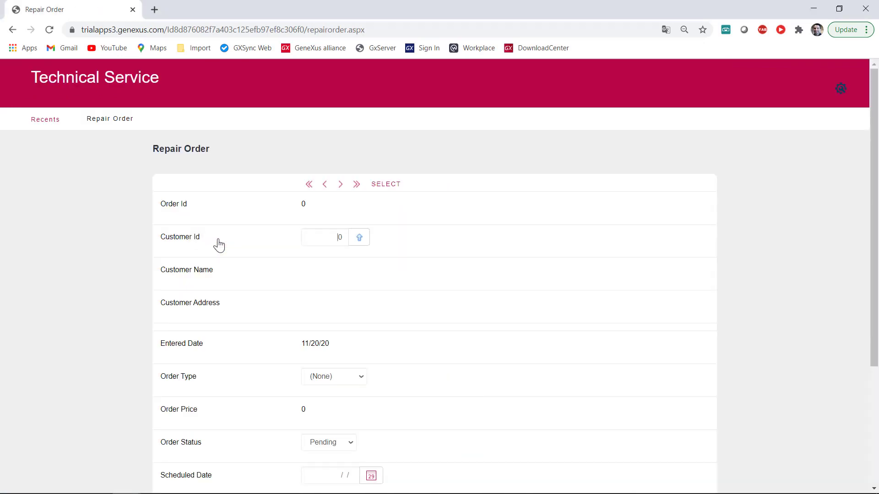
click(364, 243)
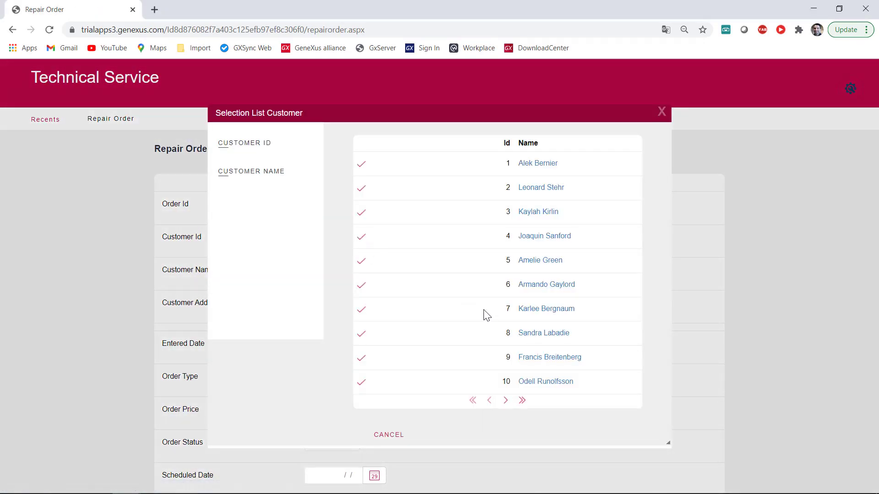
click(542, 358)
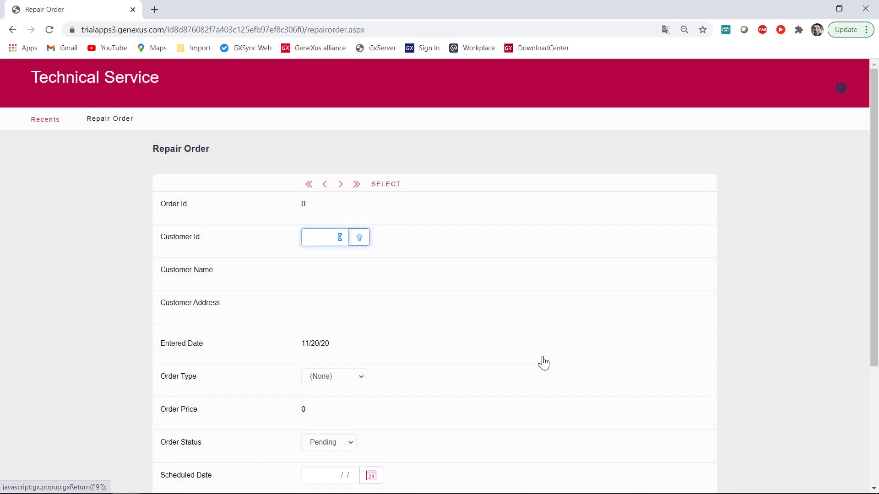
click(361, 376)
click(350, 409)
Schedule the order for 11/25/20, enter placeholder description text starting "Pellentesque habitant morbi tristique", and confirm the order
scroll(410, 418, down, 1)
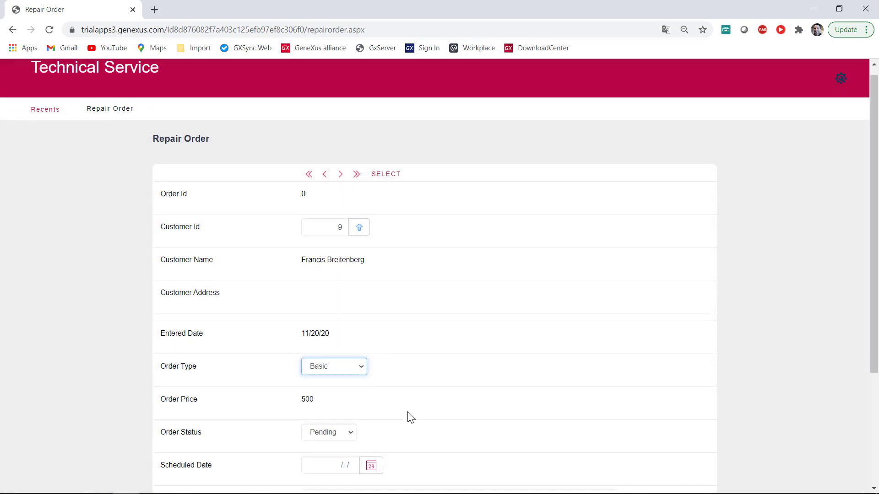
scroll(411, 417, down, 3)
click(372, 304)
click(372, 431)
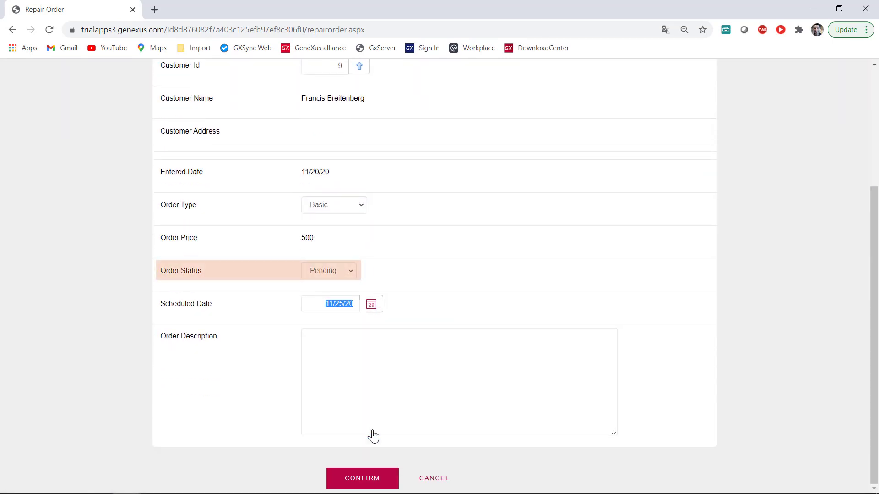
click(360, 346)
text(Pellentesque habitant morbi tristique senectus et netus et malesuada fames ac turpis egestas. Curabitur ac pellentesque sapien, ac sollicitudin tellus.)
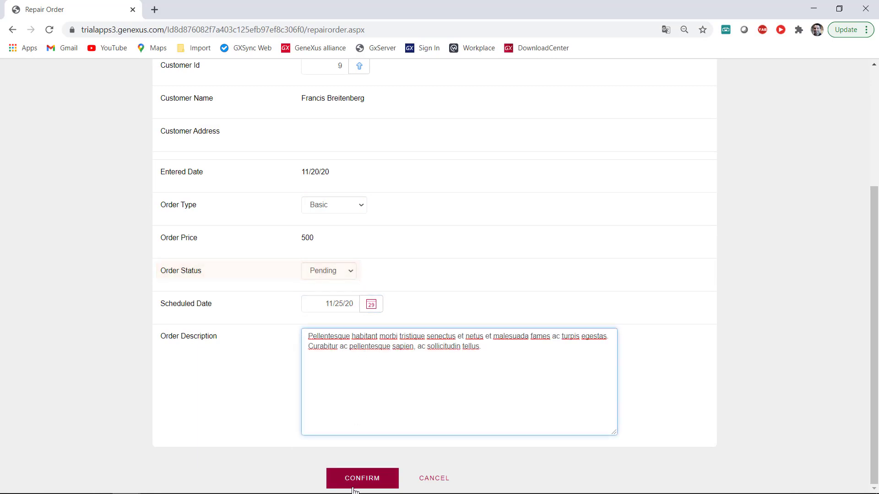
click(353, 488)
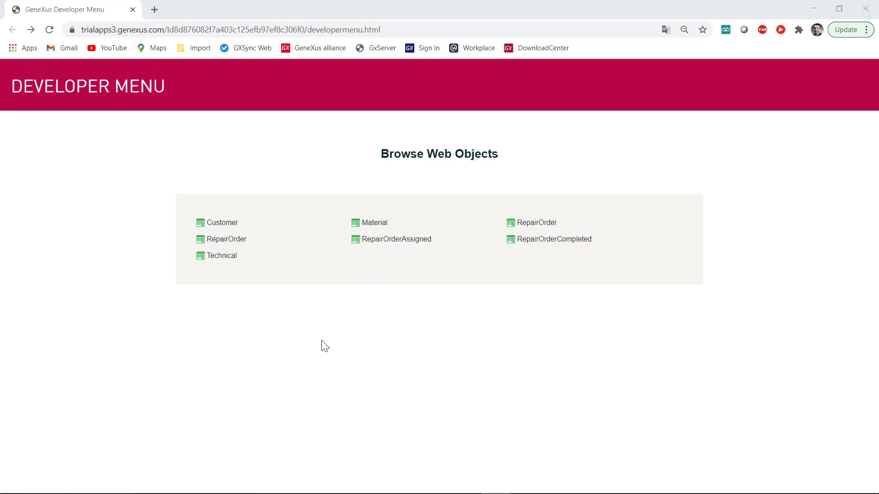
Load the last repair order in the RepairOrderAssigned form and assign the third listed technician to it
click(394, 248)
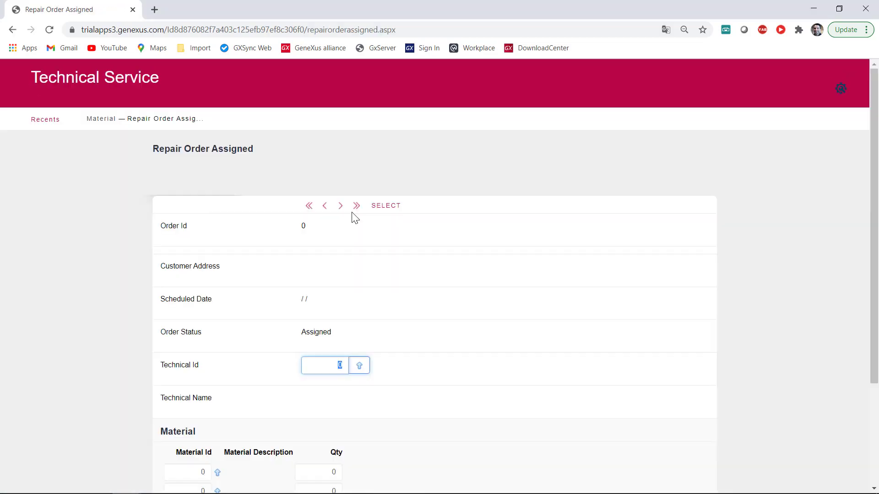
click(356, 207)
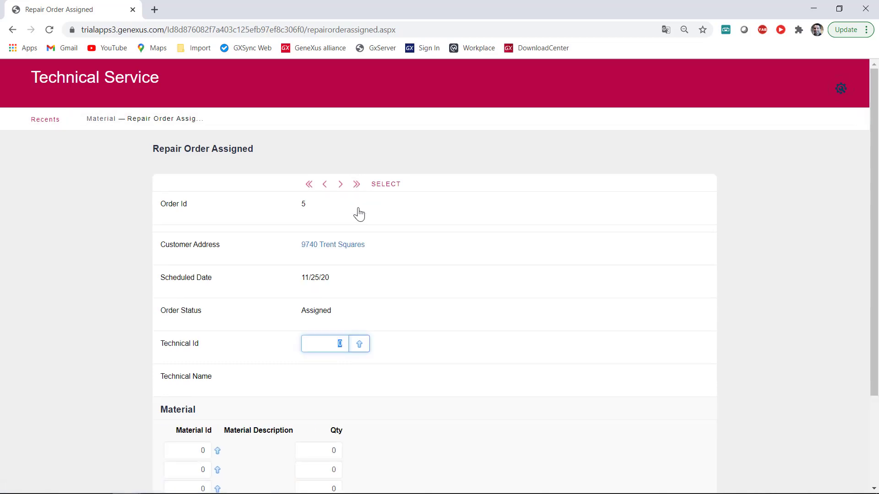
click(361, 346)
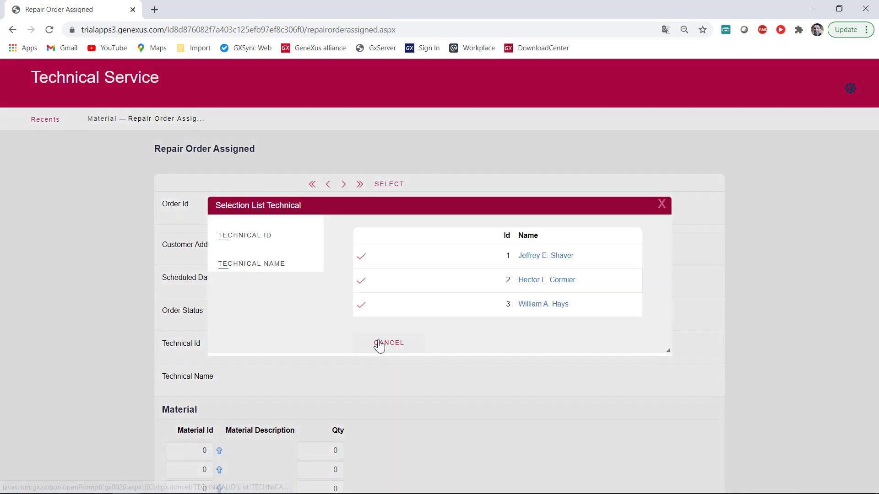
click(531, 305)
Add material 1 (Type 1 cable) with quantity 10 and material 5 (Hammer) with quantity 2, and confirm the assigned order
scroll(497, 338, down, 3)
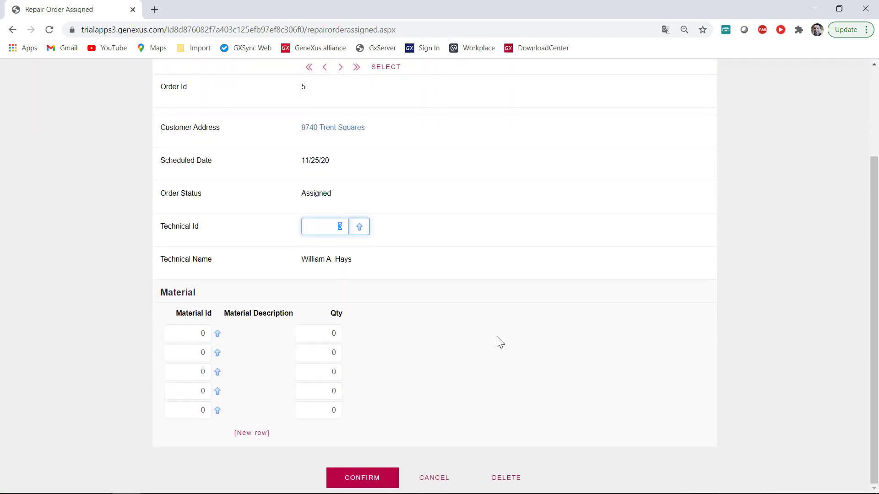
click(205, 332)
key(BackSpace)
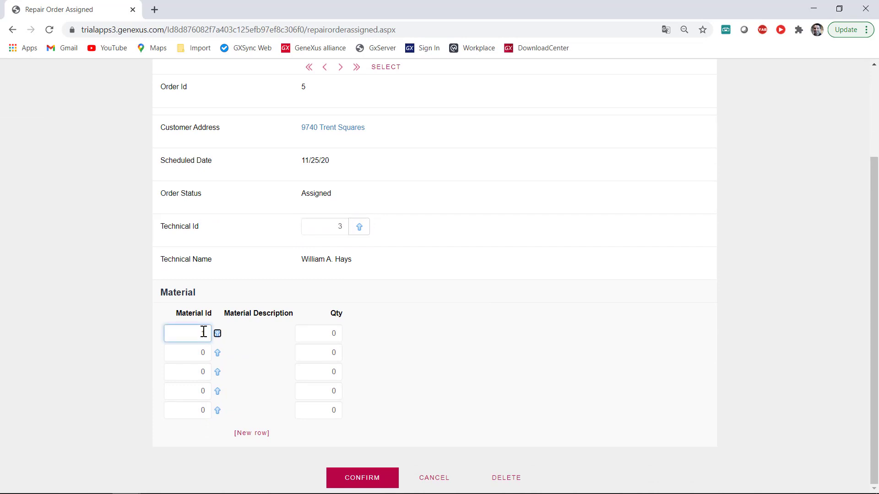
key(Tab)
text(10)
key(Tab)
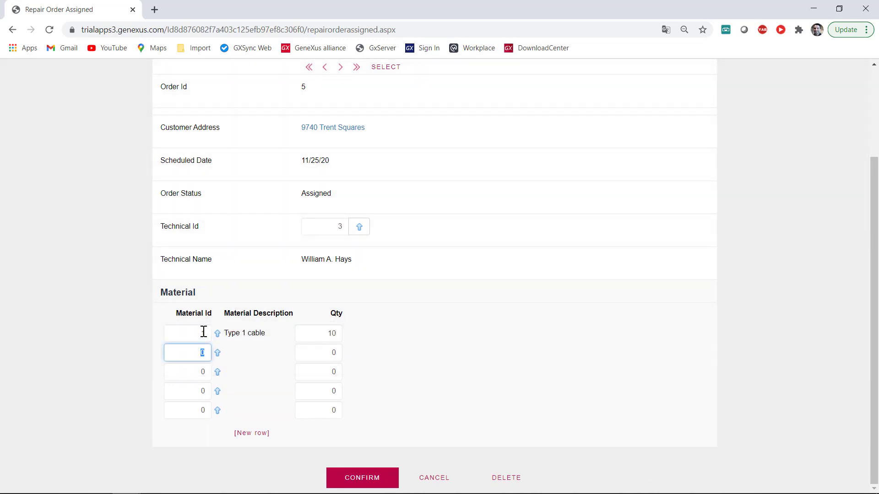
text(5)
key(Tab)
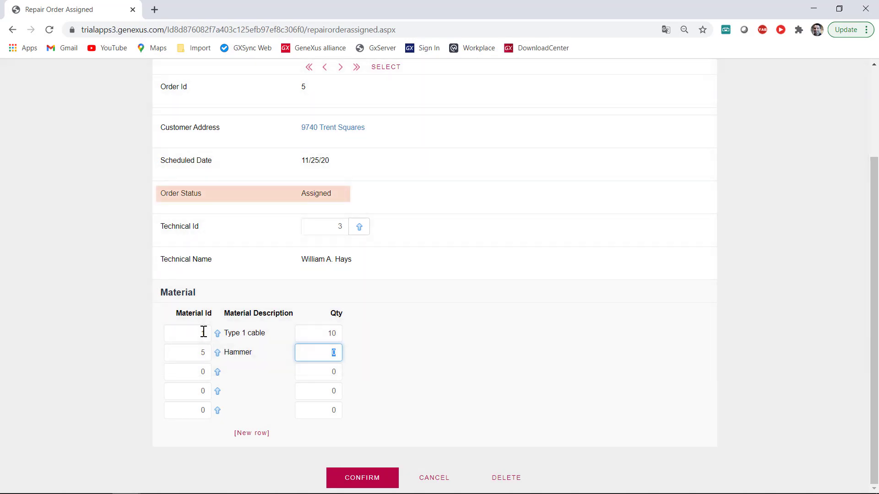
text(2)
key(Tab)
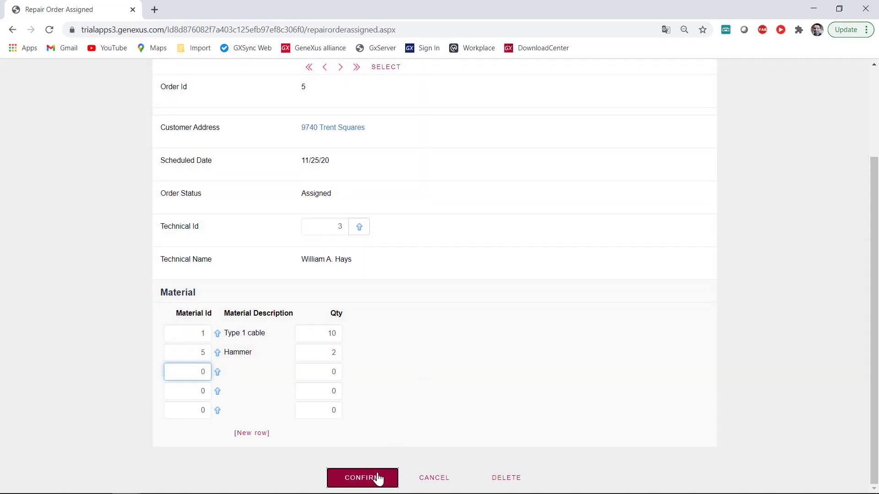
click(378, 477)
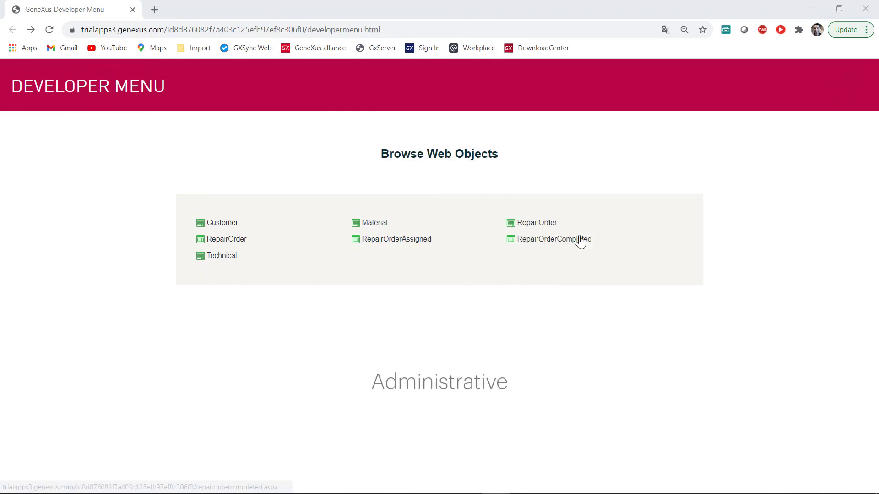
Load the last order in the RepairOrderCompleted form and enter Tec Observations placeholder text starting "Lorem ipsum dolor sit amet"
click(580, 241)
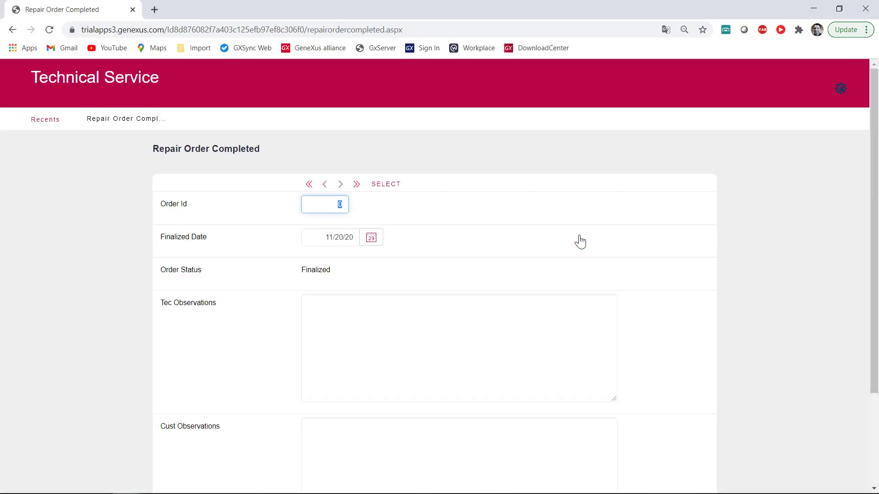
click(357, 186)
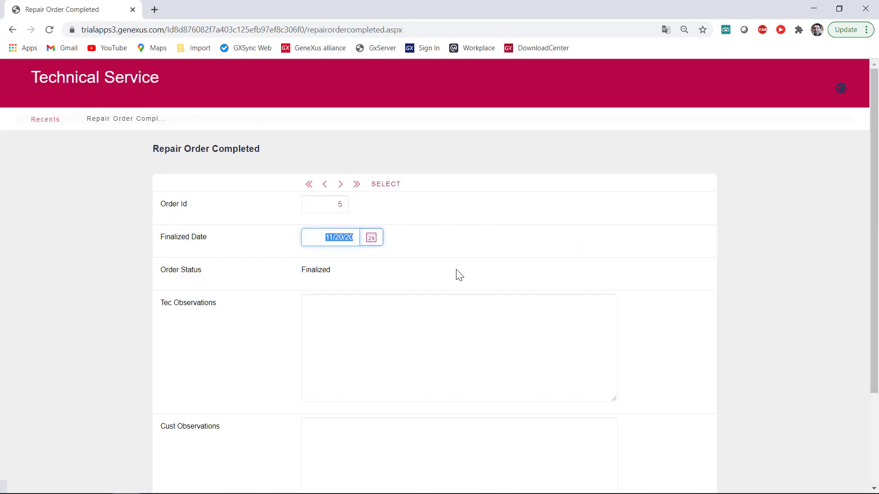
click(390, 313)
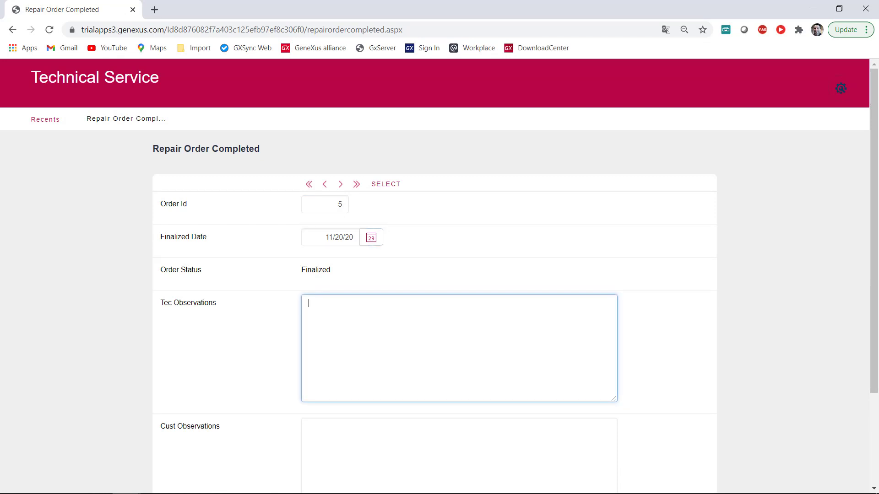
text(Lorem ipsum dolor sit amet, consectetur adipiscing elit. Aenean porta est nec urna iaculis iaculis. Nullam in dictum nunc. Mauris id lorem nibh.)
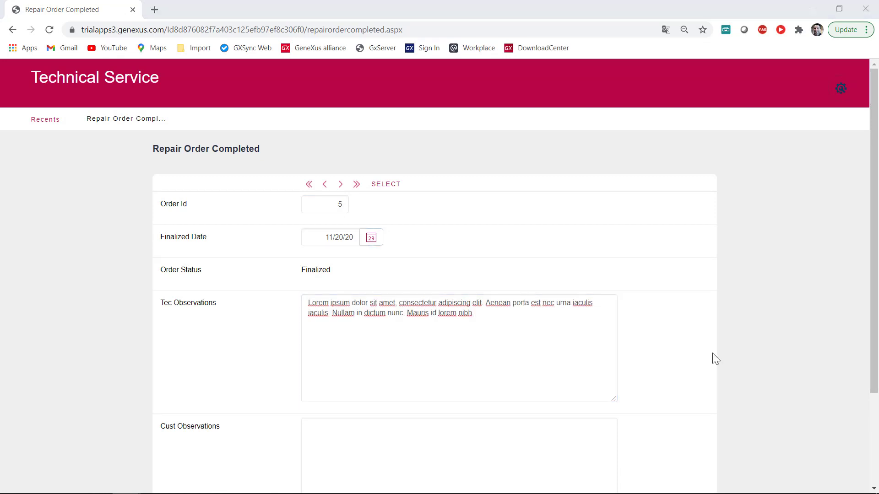
Enter placeholder text in Cust Observations starting "Nam vestibulum leo arcu, laoreet pulvinar dui suscipit eu"
scroll(553, 389, down, 1)
click(552, 389)
text(Nam vestibulum leo arcu, laoreet pulvinar dui suscipit eu. Etiam sollicitudin nisl vel tincidunt viverra. Cras a arcu et mauris tincidunt auctor.)
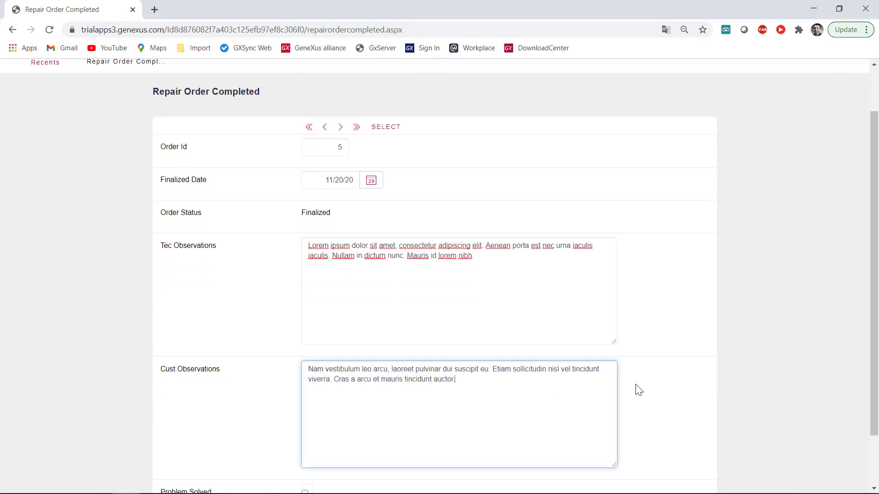
Mark the problem as solved and confirm the completed repair order
scroll(636, 389, down, 1)
click(305, 429)
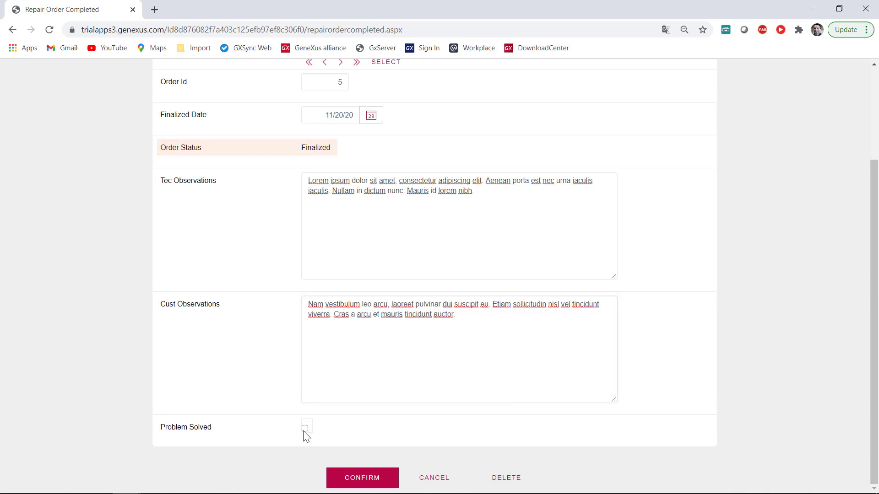
click(356, 479)
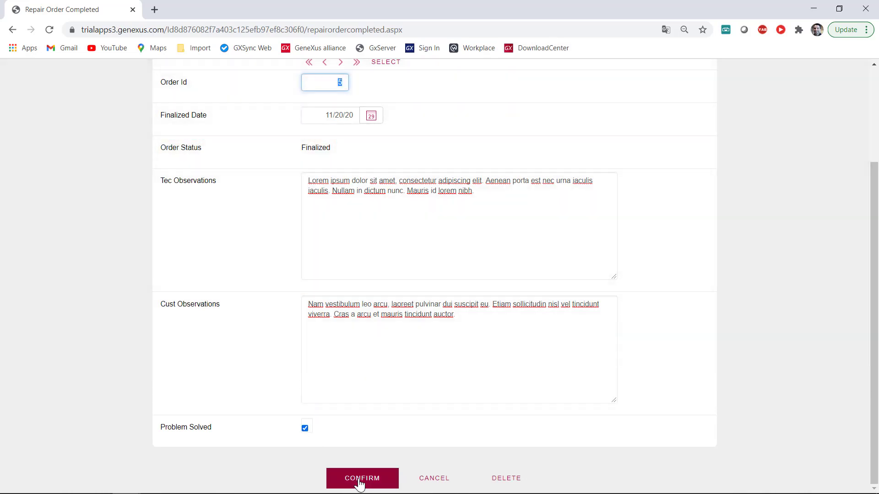
scroll(646, 470, up, 2)
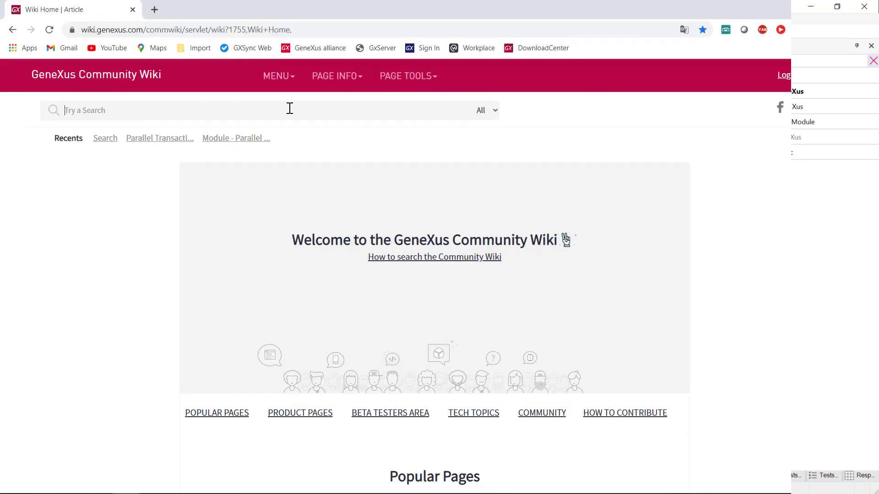
In the GeneXus Community Wiki, search for "parallel transactions" and open the Parallel Transactions article
text(parallel transactions)
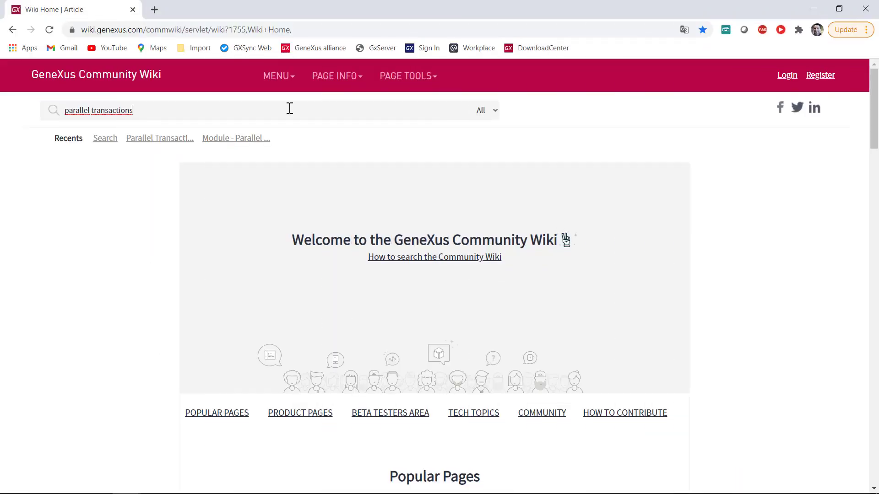
key(Return)
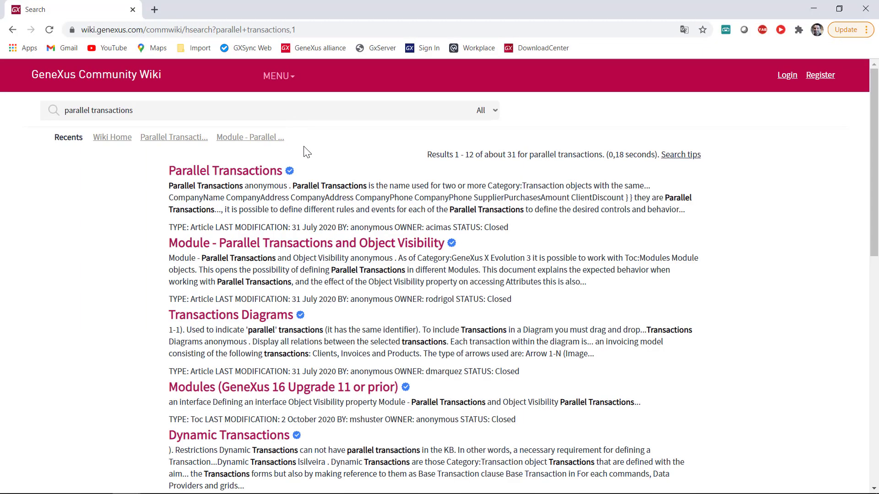
click(262, 176)
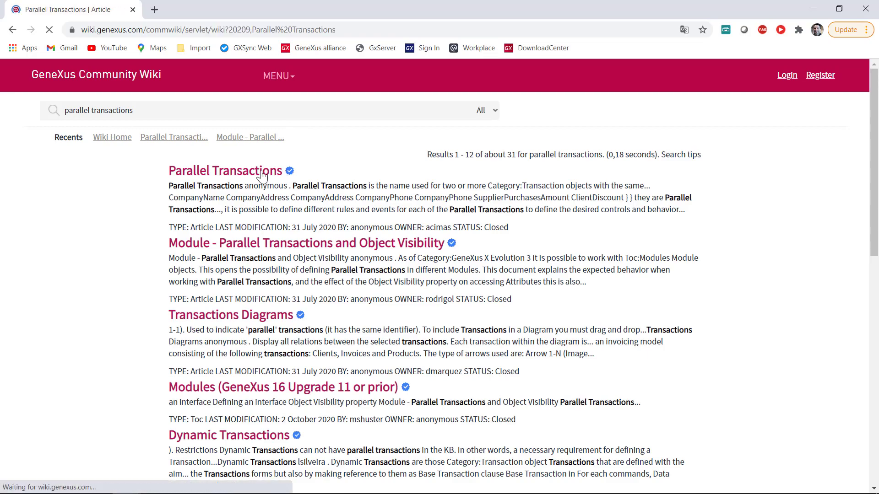